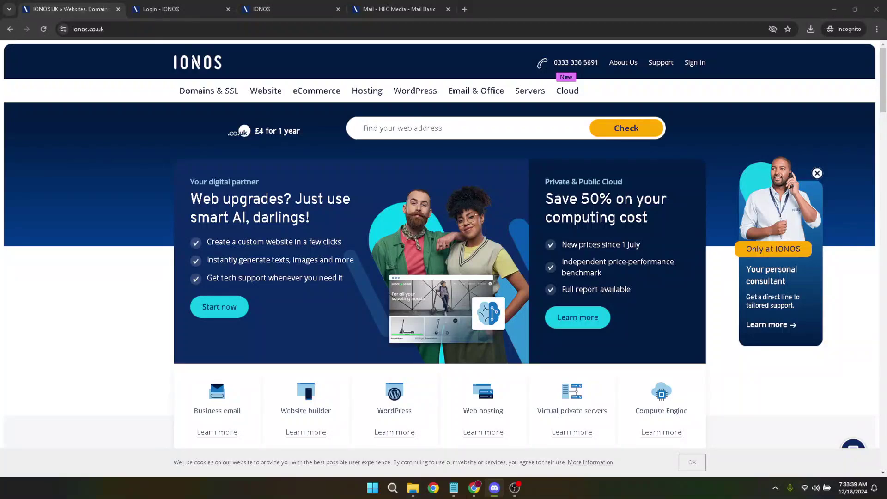
# Step: Bring up the IONOS sign-in choices with Customer Account selected
pyautogui.click(120, 267)
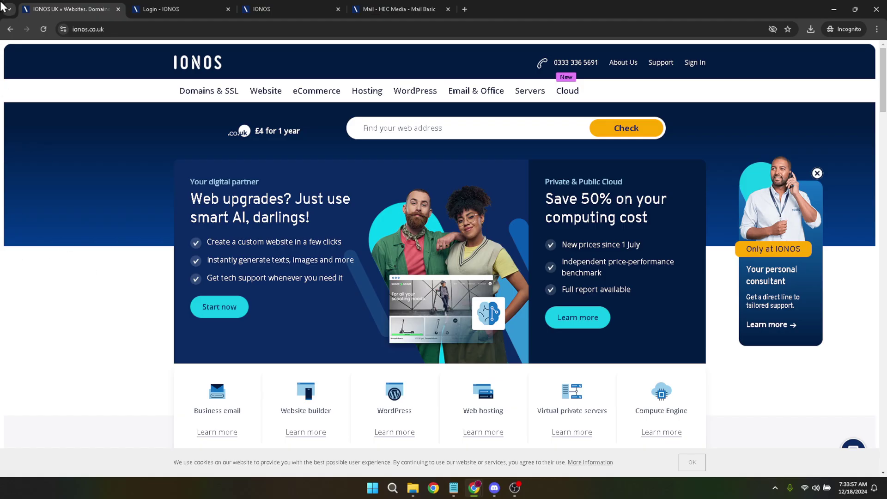
# Step: Show the sign-in dropdown from the top bar, then dismiss it to return to the homepage
pyautogui.click(695, 63)
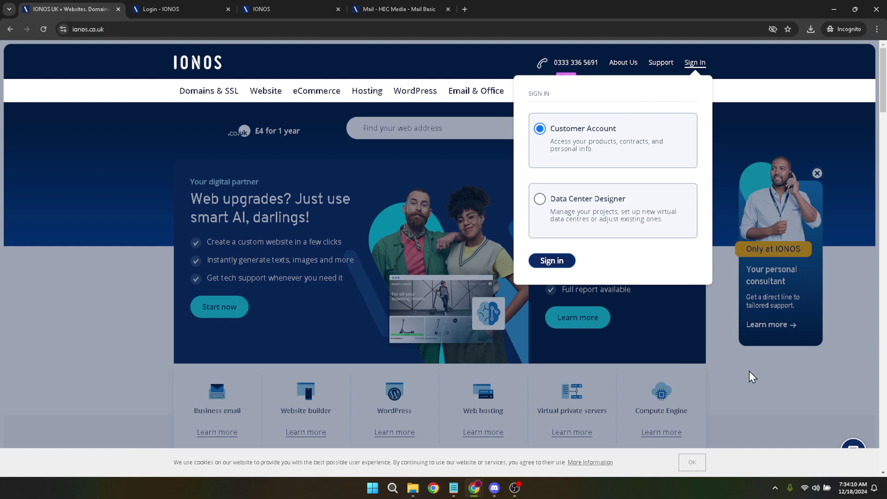
pyautogui.click(725, 359)
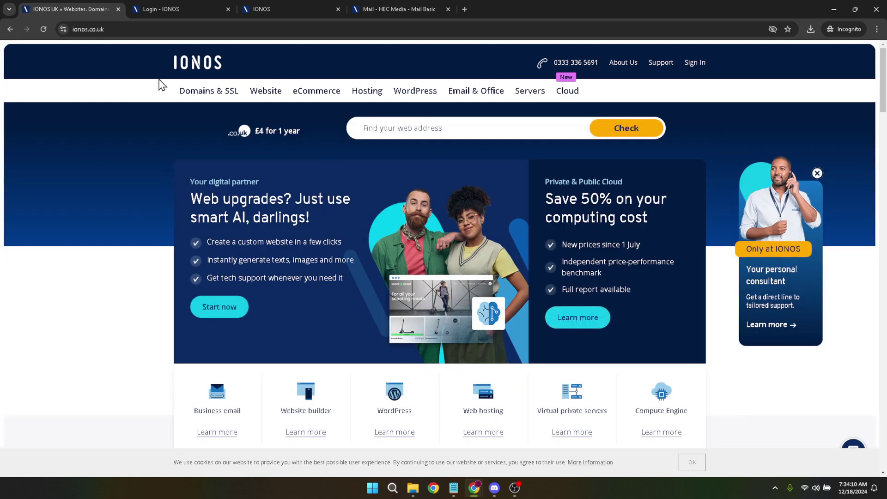
# Step: Switch to the IONOS login page and select the prefilled account email
pyautogui.click(153, 5)
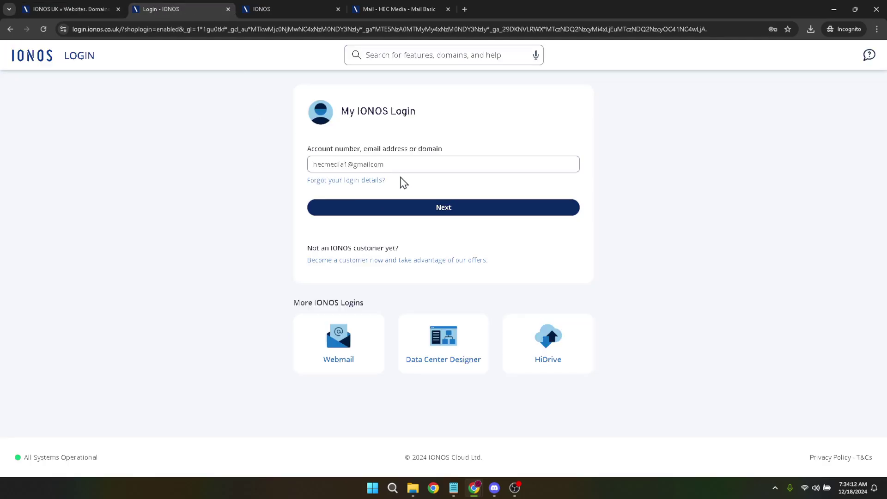
pyautogui.click(401, 163)
pyautogui.moveTo(401, 163); pyautogui.dragTo(265, 153)
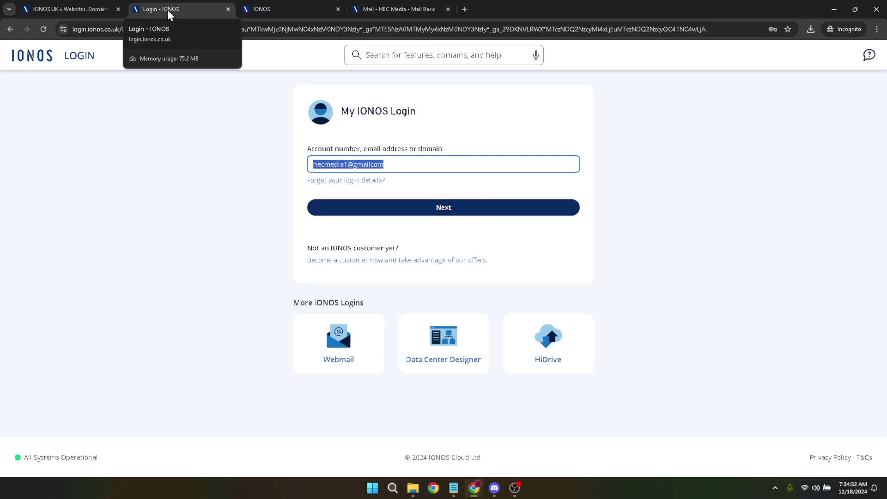
pyautogui.click(123, 144)
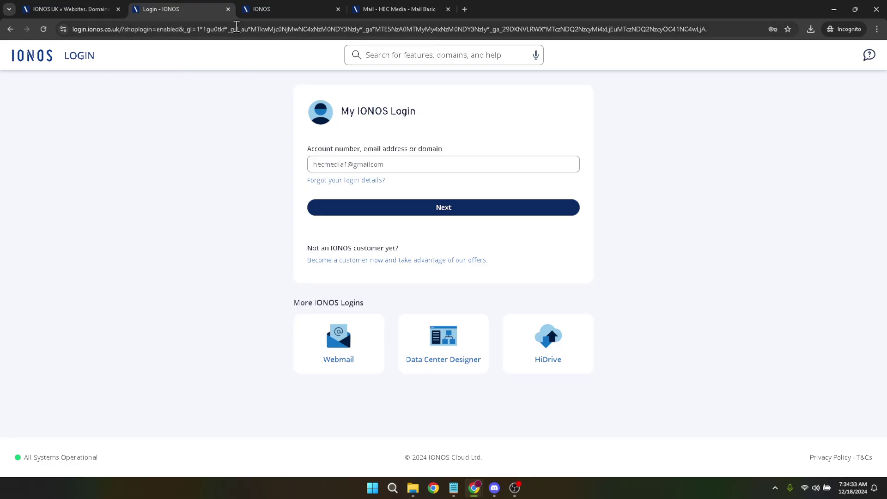
# Step: Continue the login with the account email and switch to the HEC Media webmail inbox
pyautogui.click(249, 6)
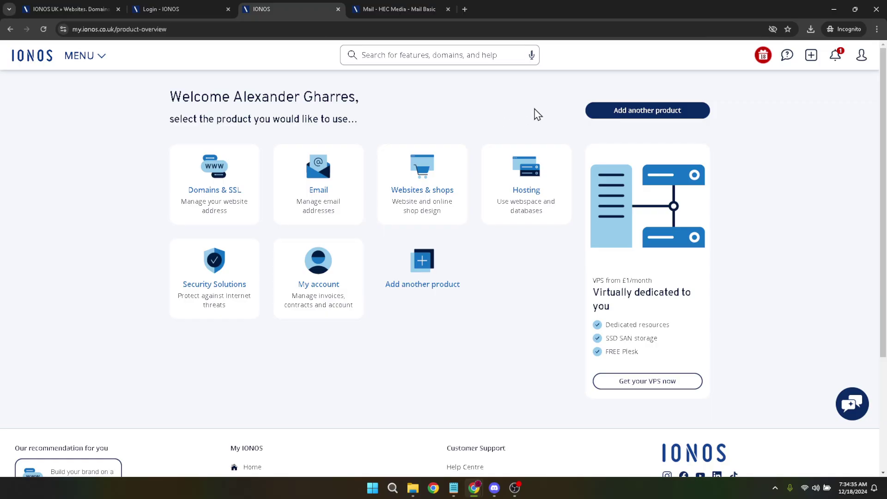
pyautogui.click(183, 15)
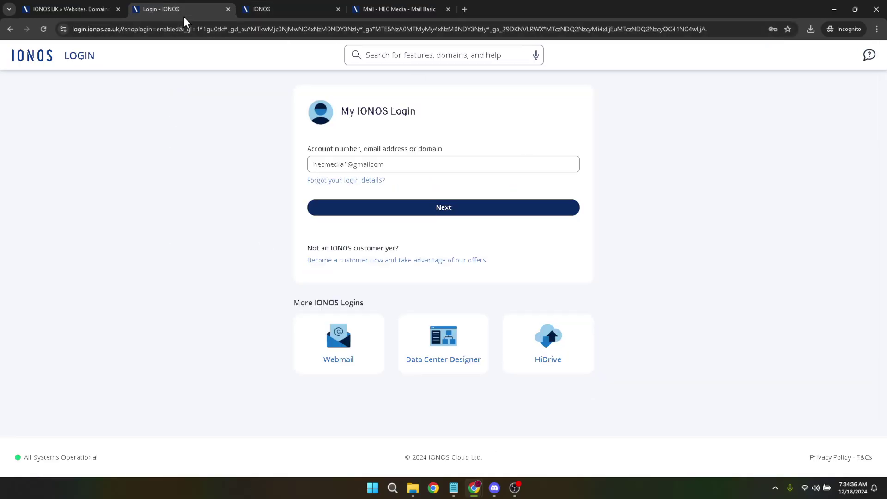
pyautogui.click(448, 210)
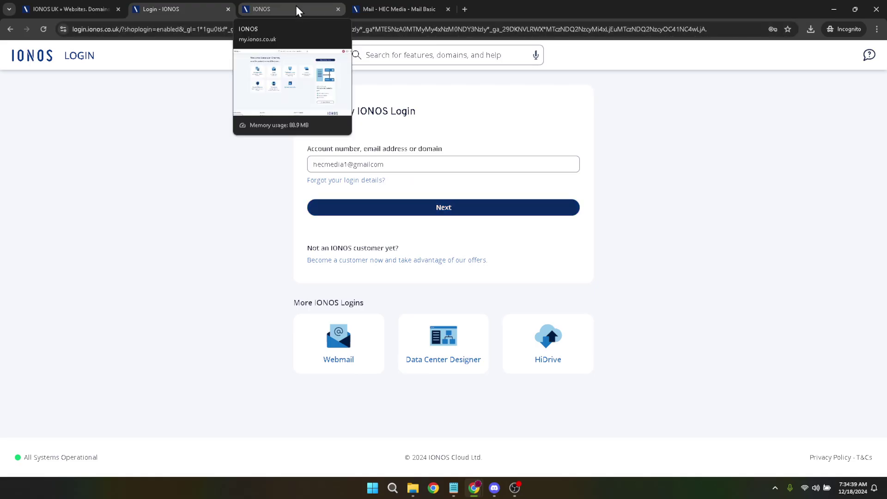
pyautogui.click(391, 11)
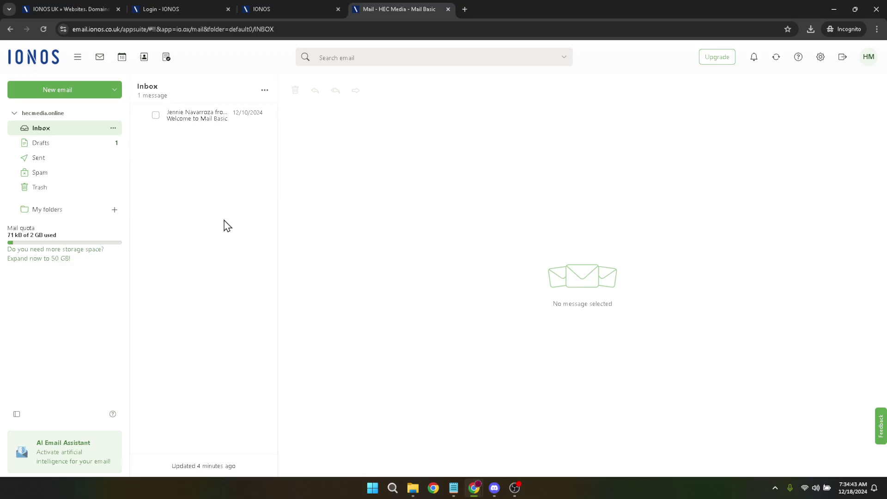
# Step: Start a new email and add the Gmail address as its recipient
pyautogui.click(66, 92)
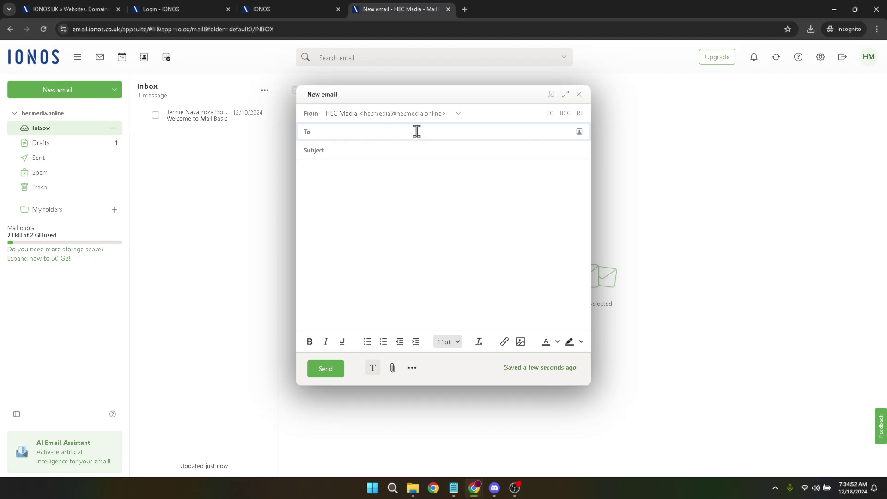
pyautogui.press('Return')
pyautogui.press('Tab')
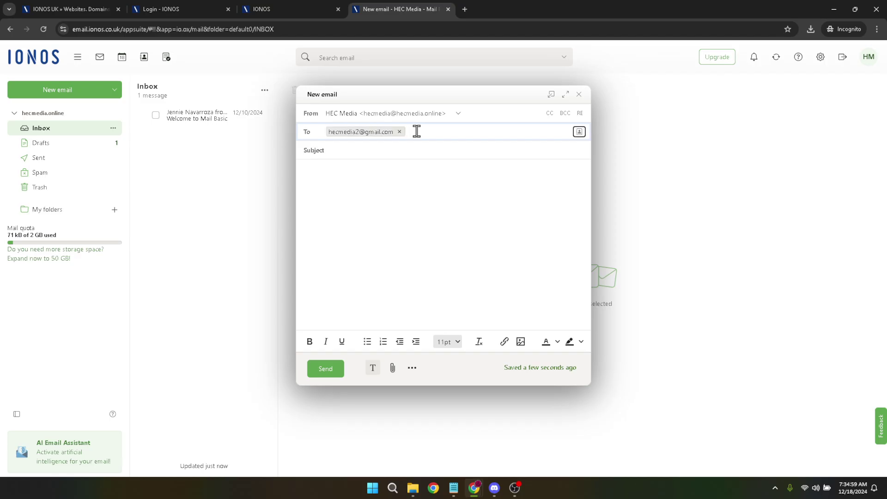
# Step: Fill in 'Test' as the subject and 'Test' as the message body
pyautogui.click(411, 149)
pyautogui.write('T')
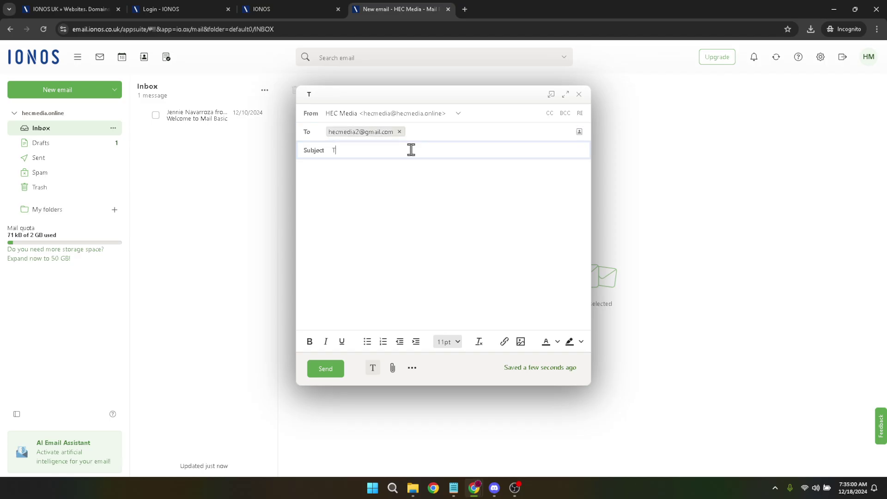
pyautogui.write('est')
pyautogui.click(403, 190)
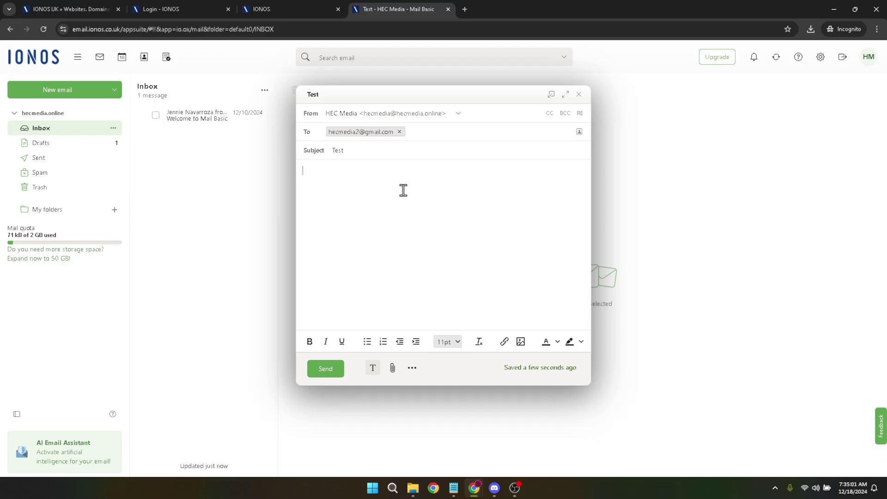
pyautogui.write('Test')
# Step: Send the Test email to the Gmail recipient
pyautogui.click(323, 378)
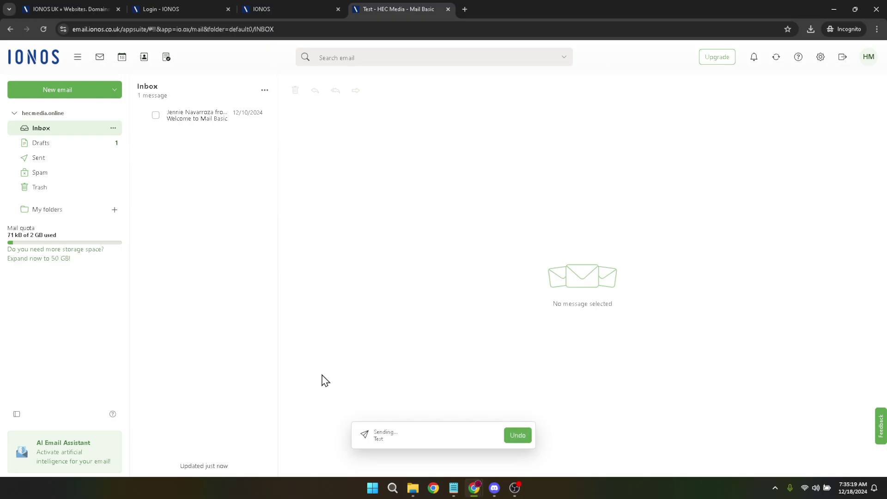